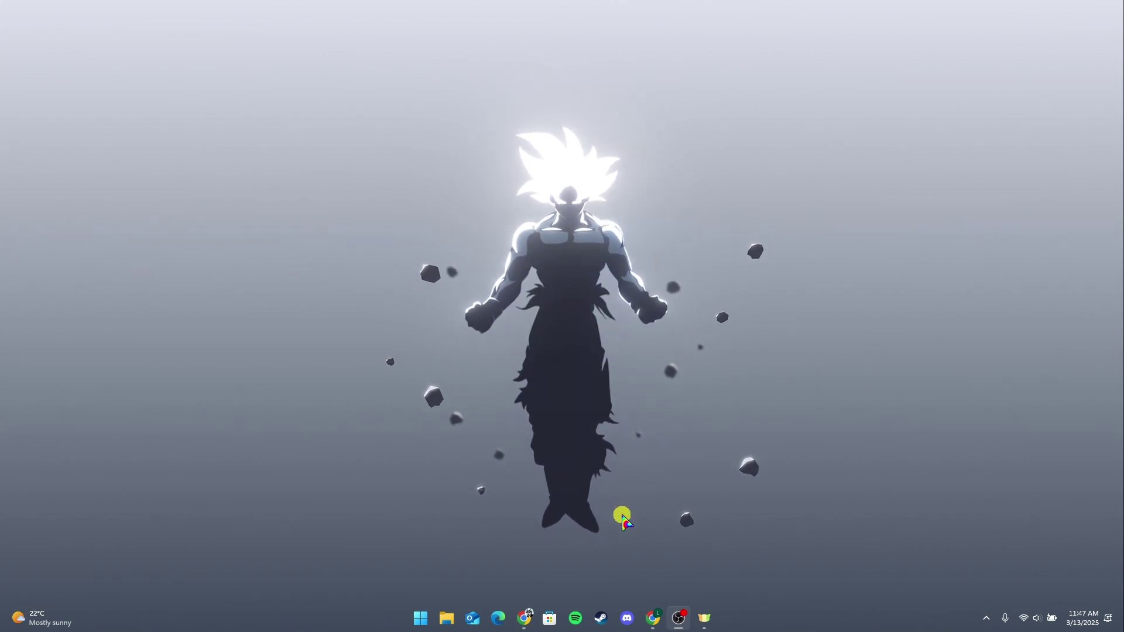
Open Chrome and search Google for 'download hitfilm express on pc'
left_click(654, 618)
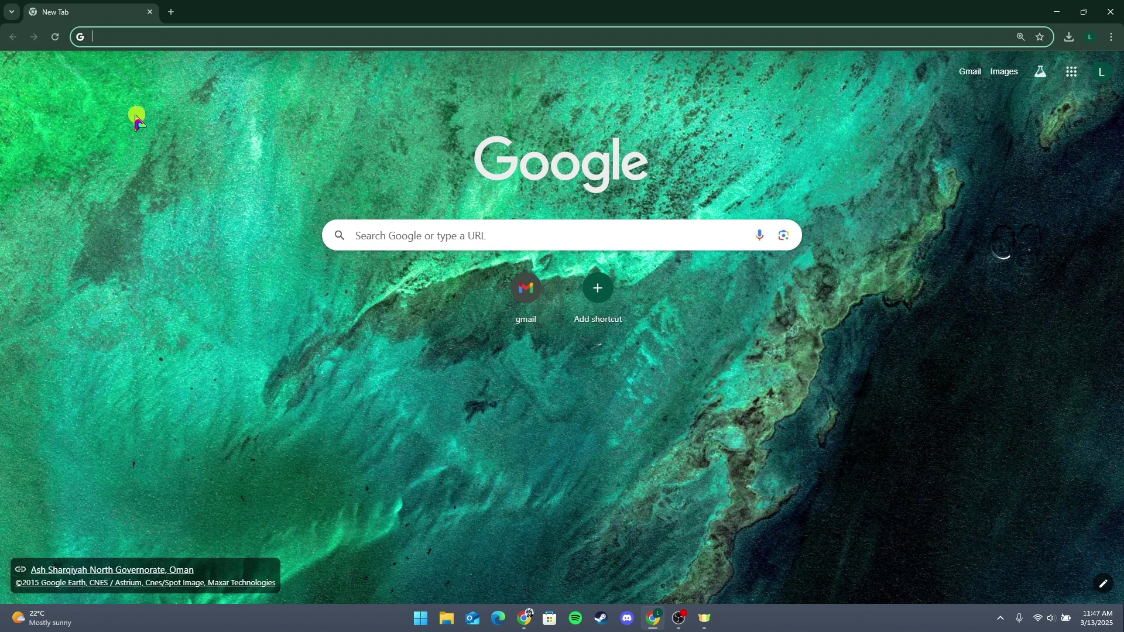
type("download hitfilm express on pc")
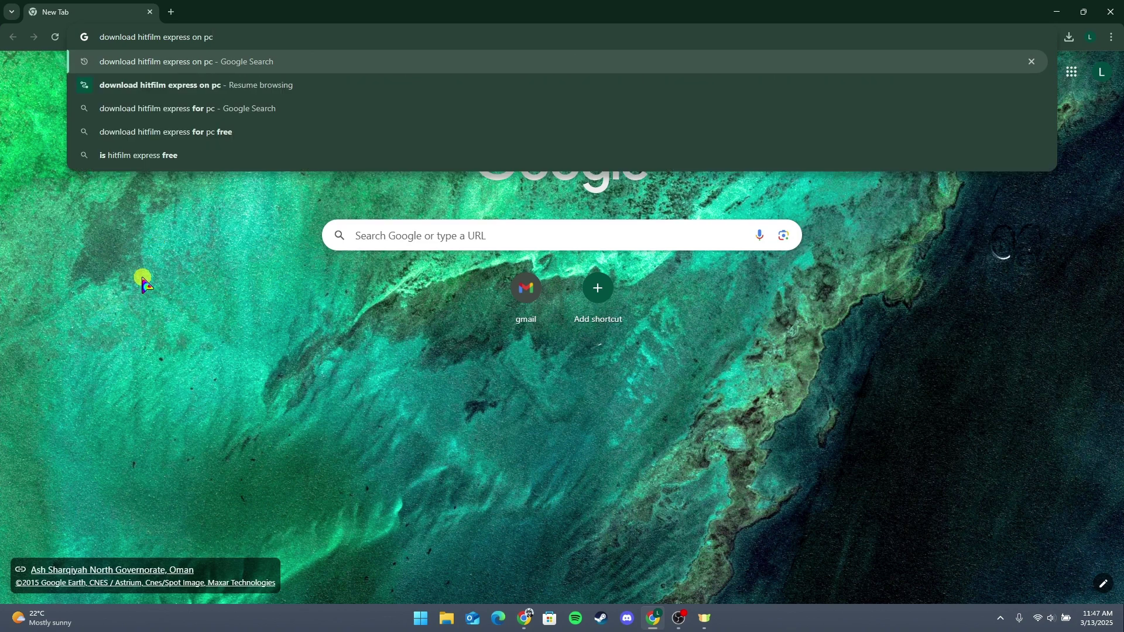
left_click(209, 60)
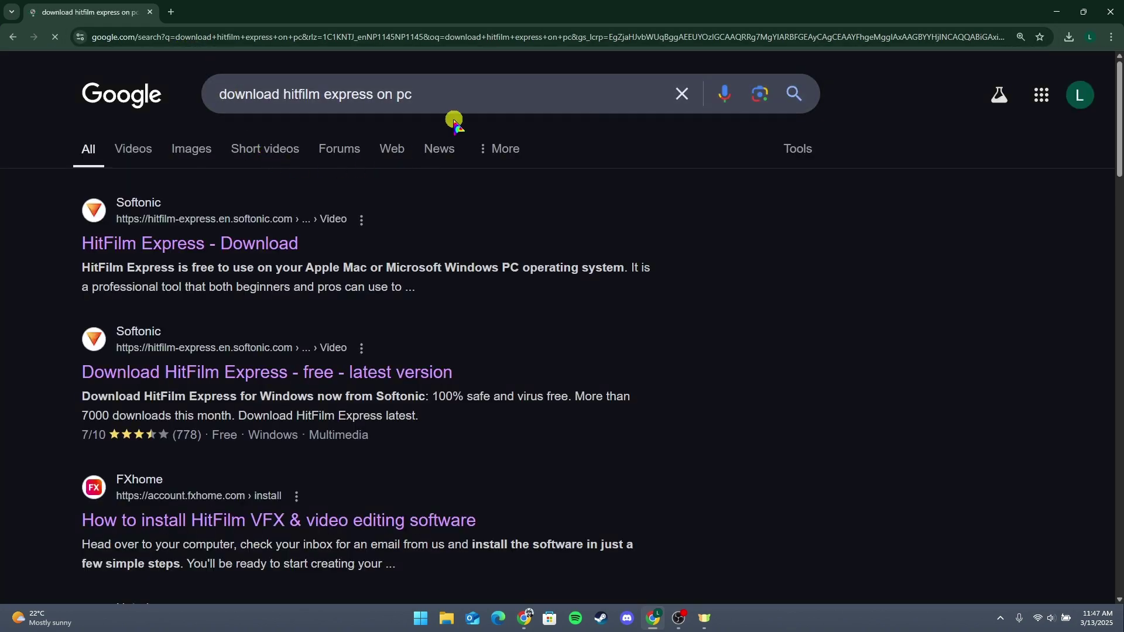
scroll(545, 304, "down", 2)
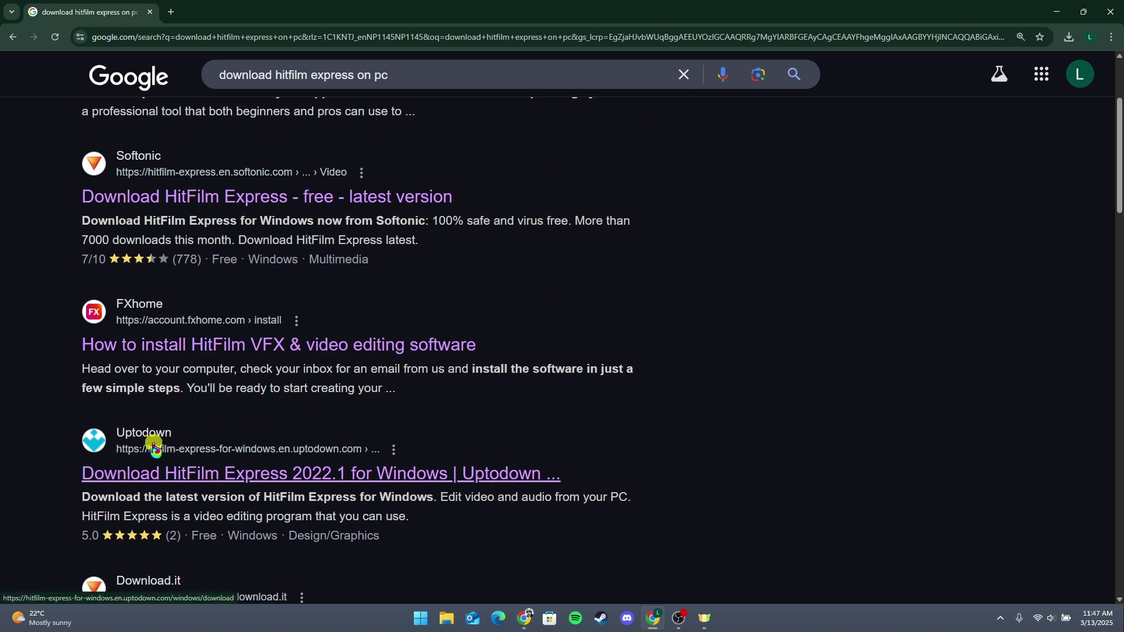
Download HitFilm Express 2022.1 from Uptodown, launch the installer, and minimize Chrome
left_click(158, 473)
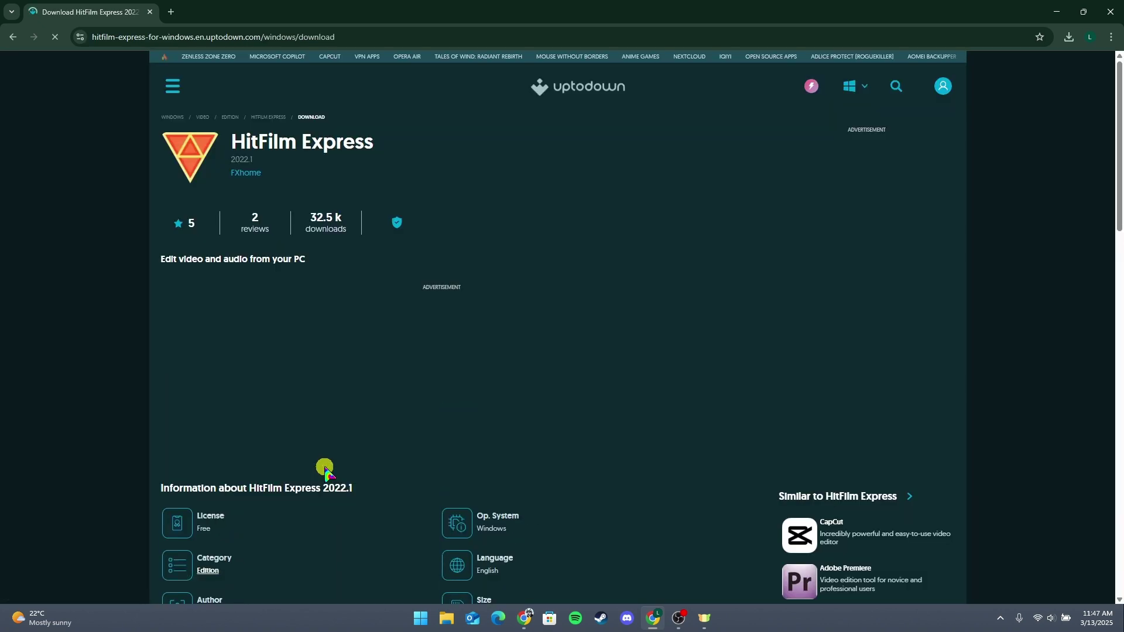
scroll(416, 415, "down", 5)
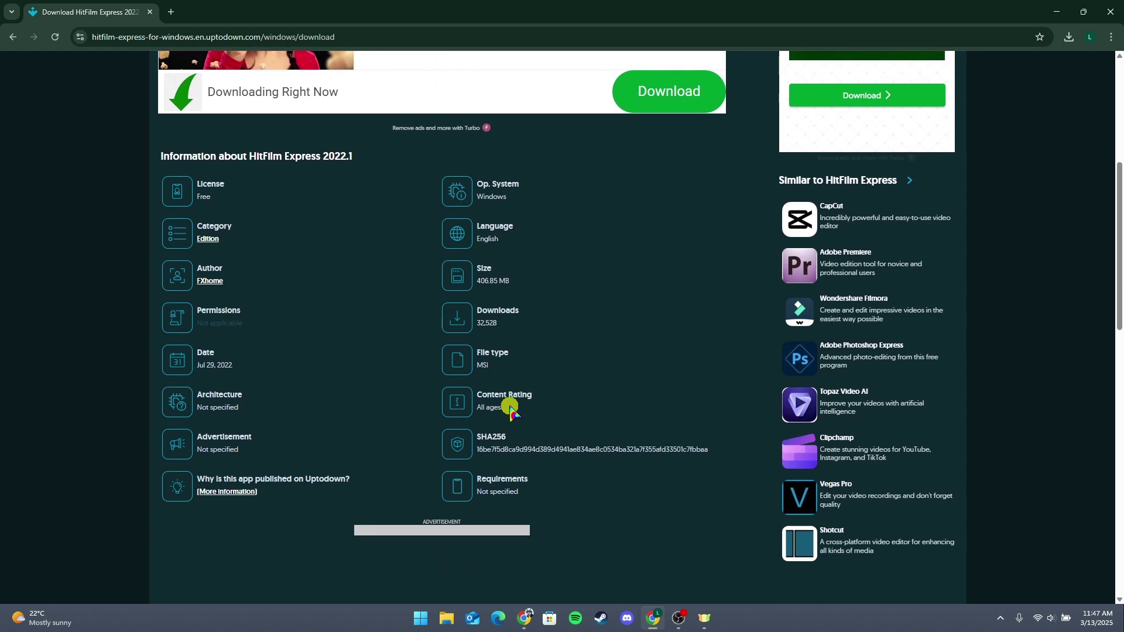
scroll(416, 416, "down", 1)
scroll(394, 413, "down", 2)
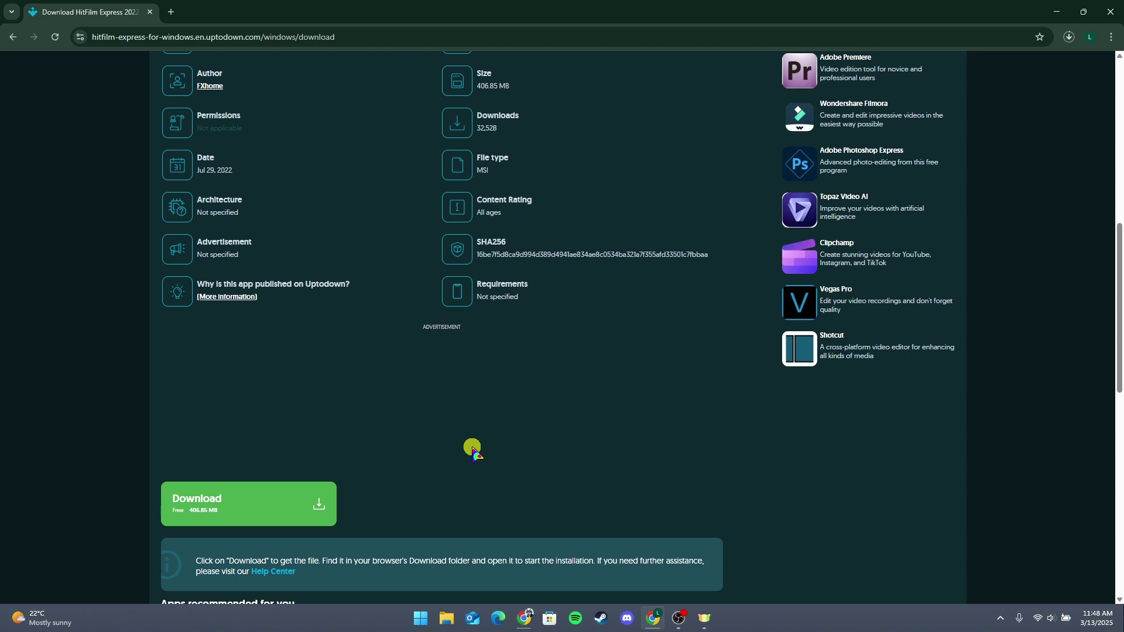
left_click(1068, 38)
left_click(1061, 64)
left_click(1068, 40)
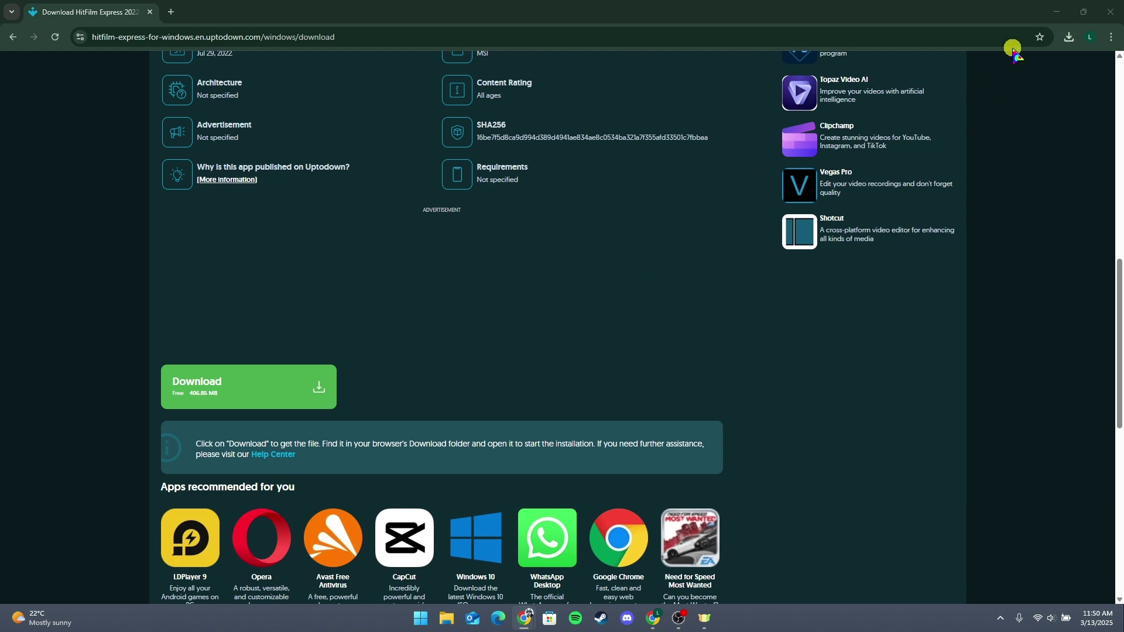
left_click(1051, 11)
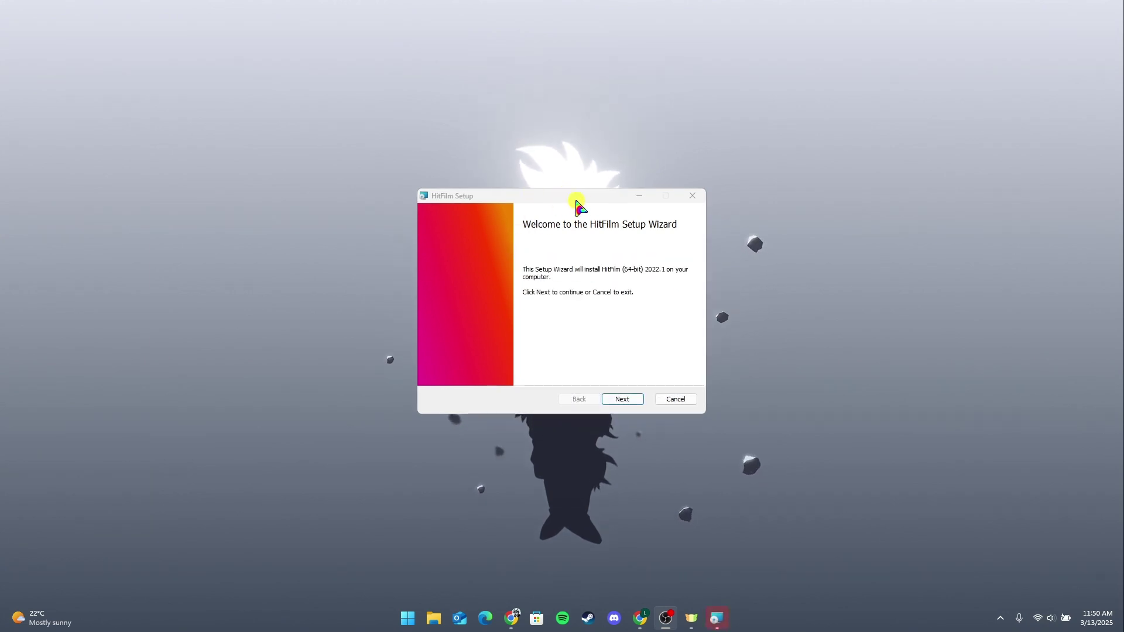
Pass the welcome page and accept the License Agreement terms
left_click(624, 398)
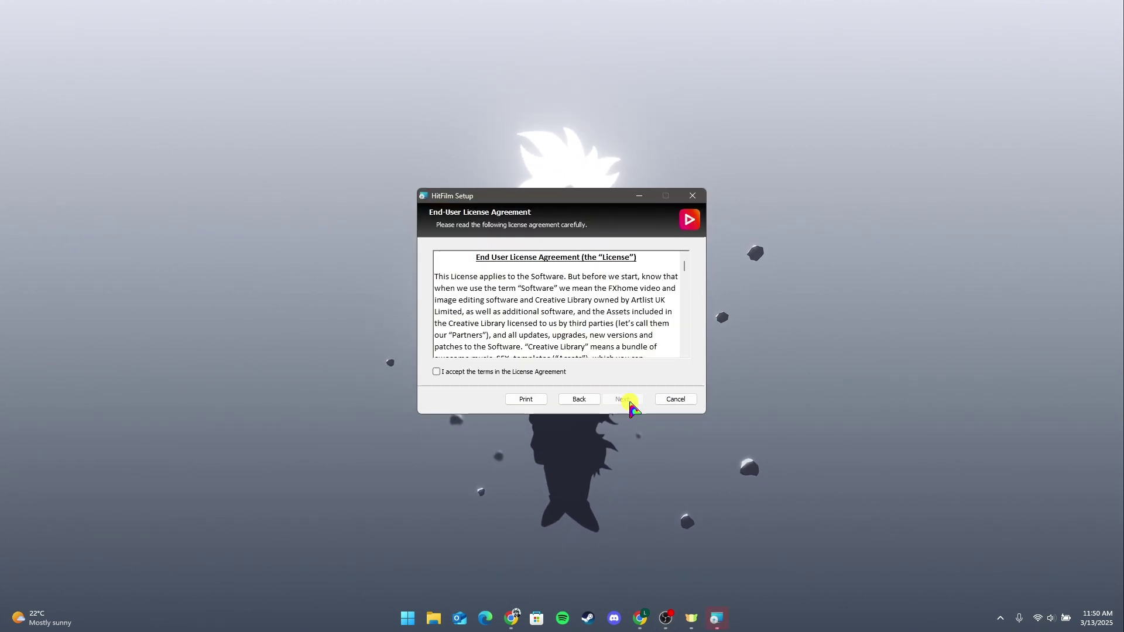
left_click(437, 371)
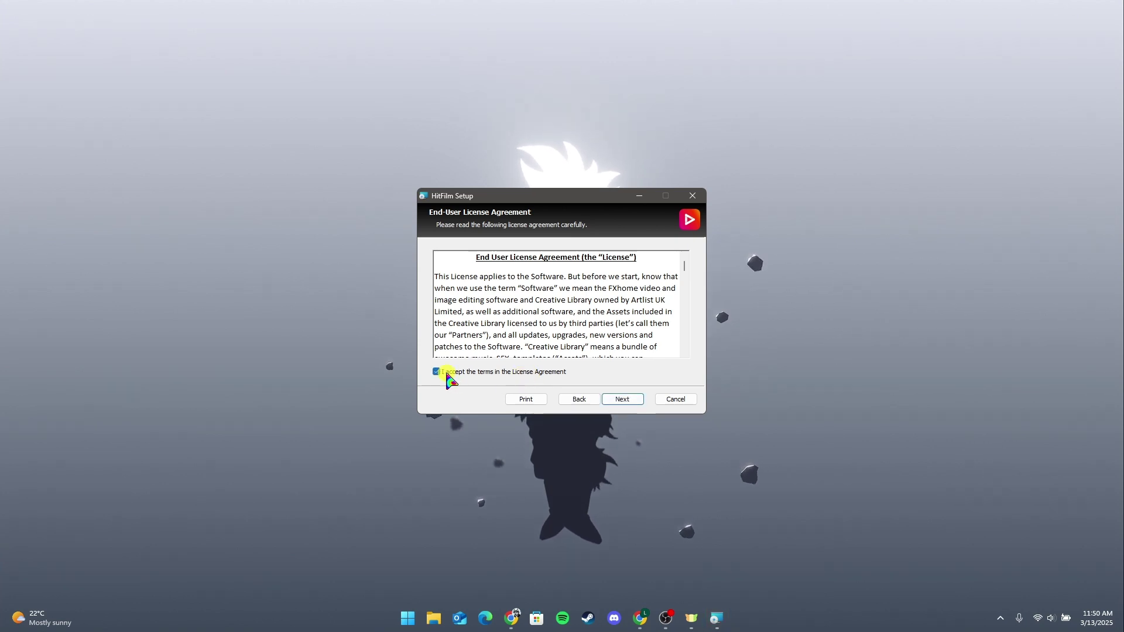
left_click(629, 401)
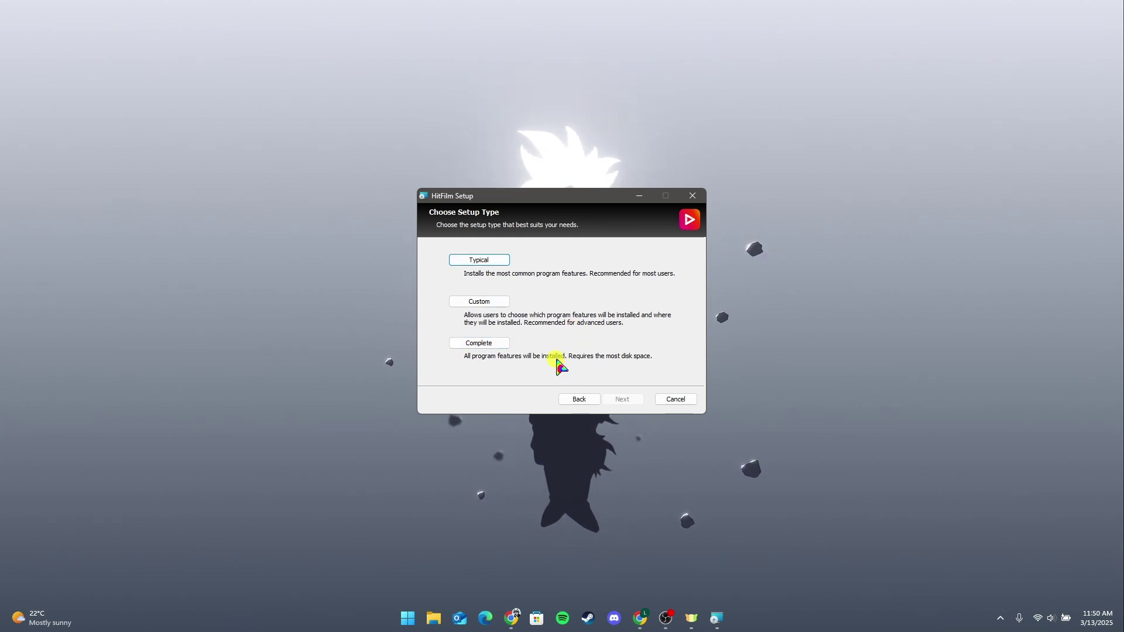
Install HitFilm with the Complete setup type and finish with Start HitFilm ticked
left_click(479, 343)
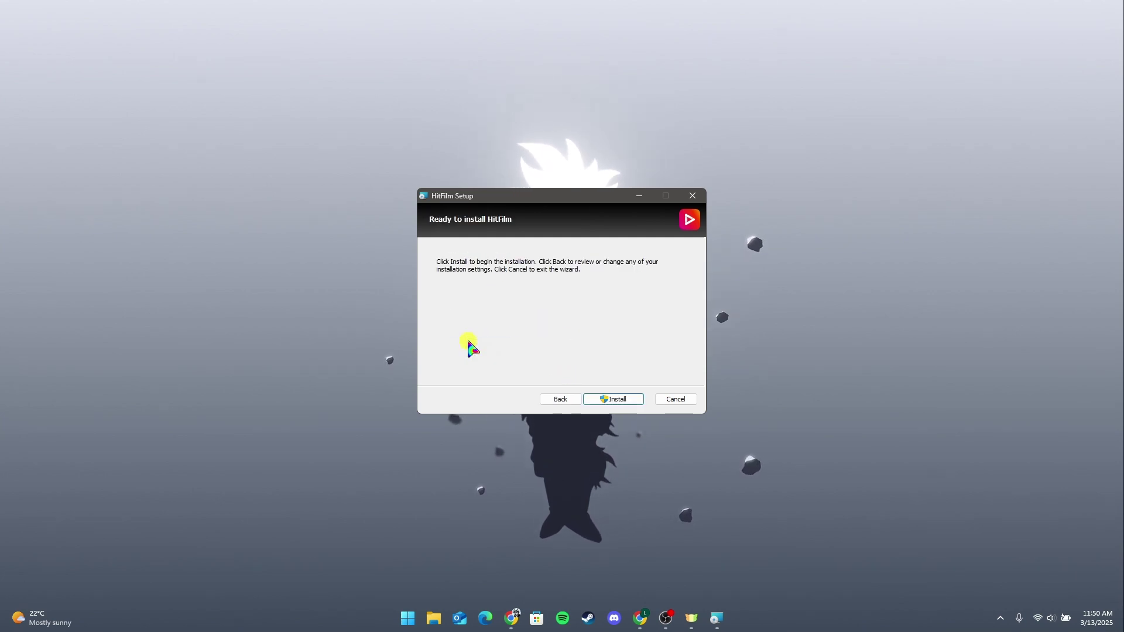
left_click(613, 399)
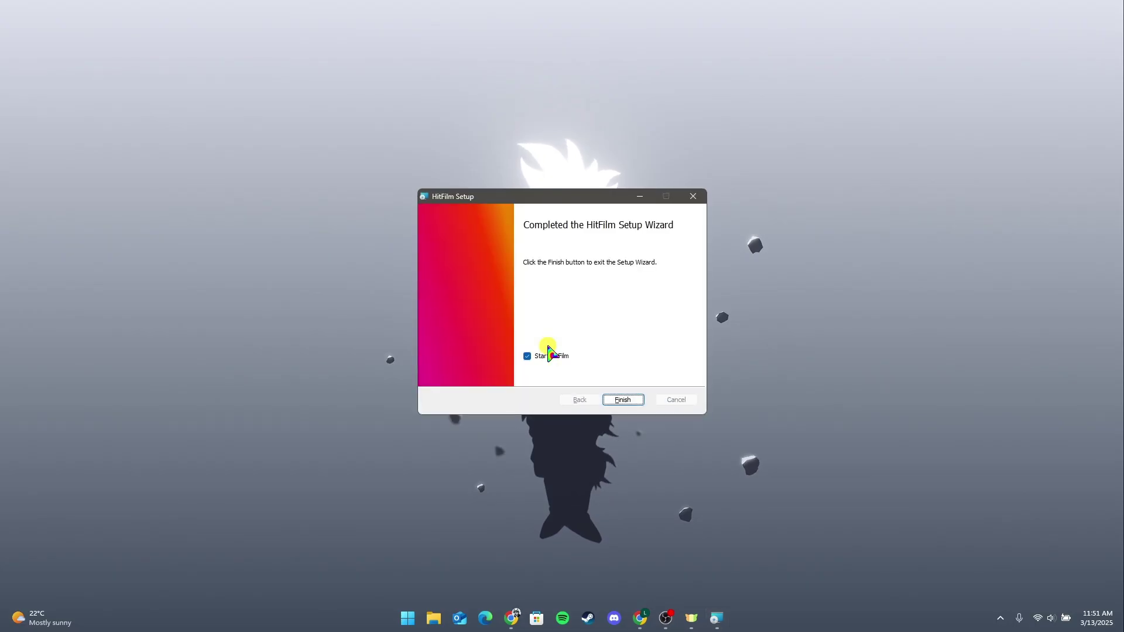
left_click(624, 400)
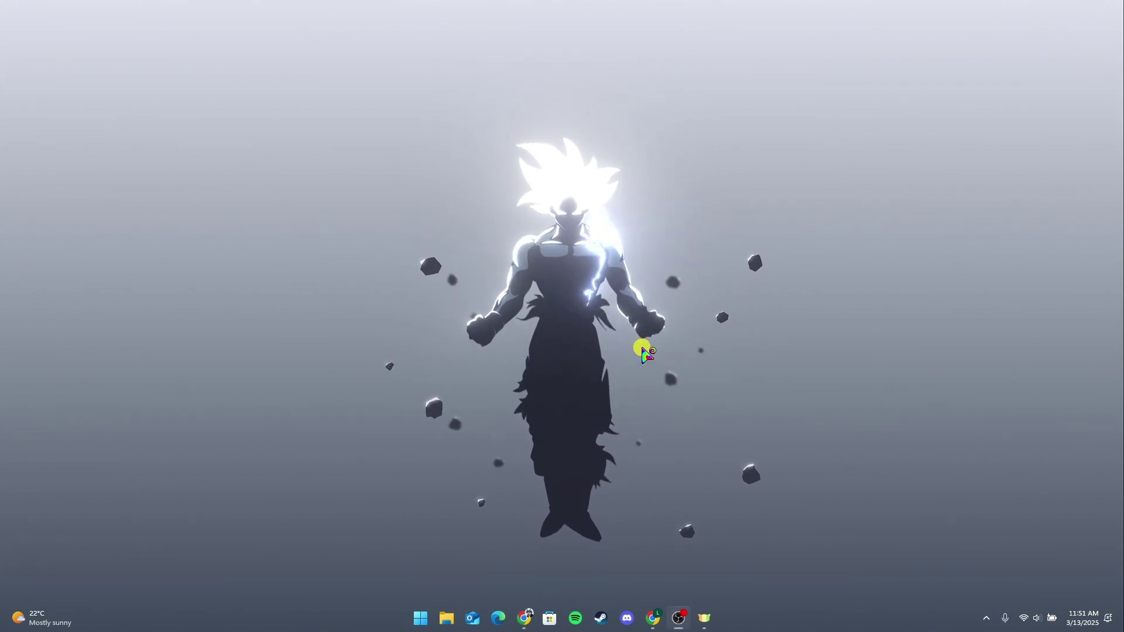